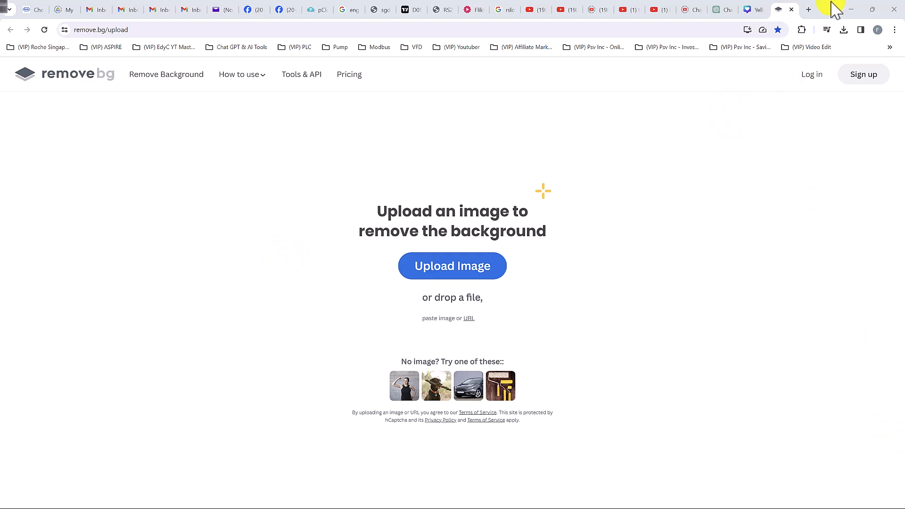
# Step: Search Google in a new browser tab for "RSlogix micro starter lite"
pyautogui.click(808, 10)
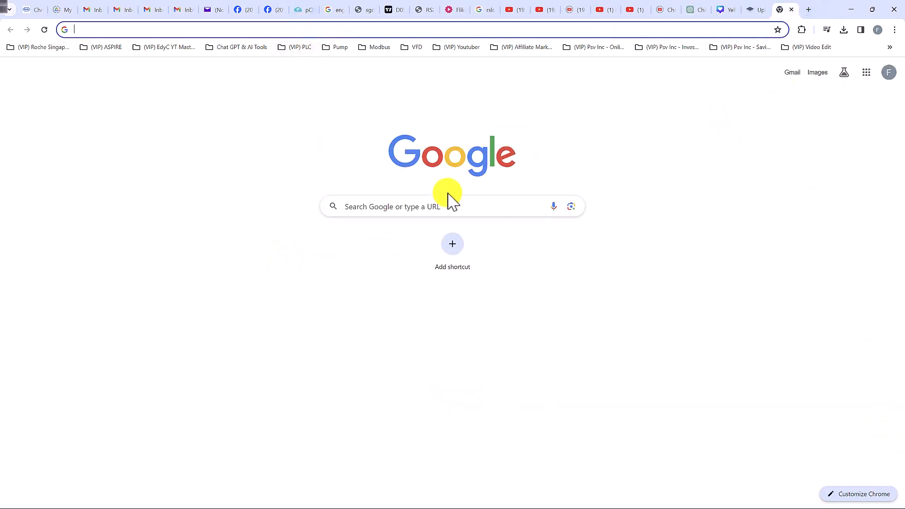
pyautogui.click(448, 212)
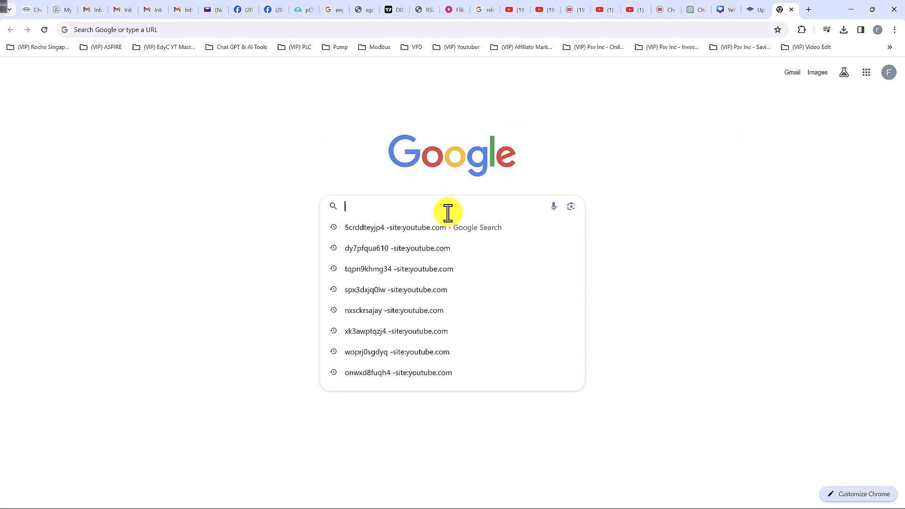
pyautogui.write('R')
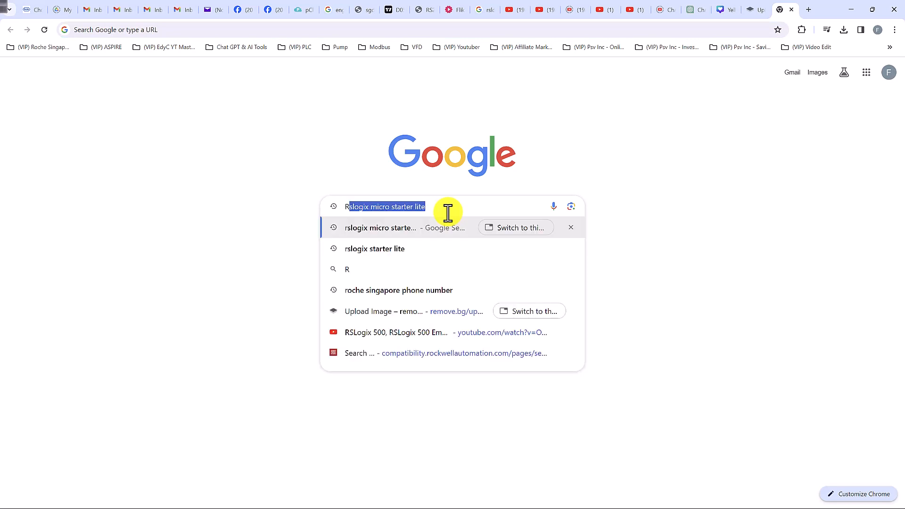
pyautogui.write('Slogi')
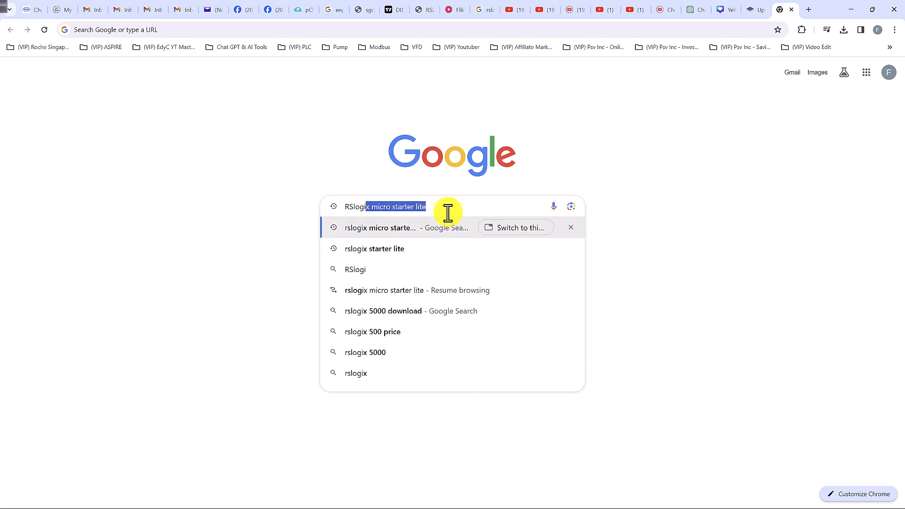
pyautogui.write('x micro ')
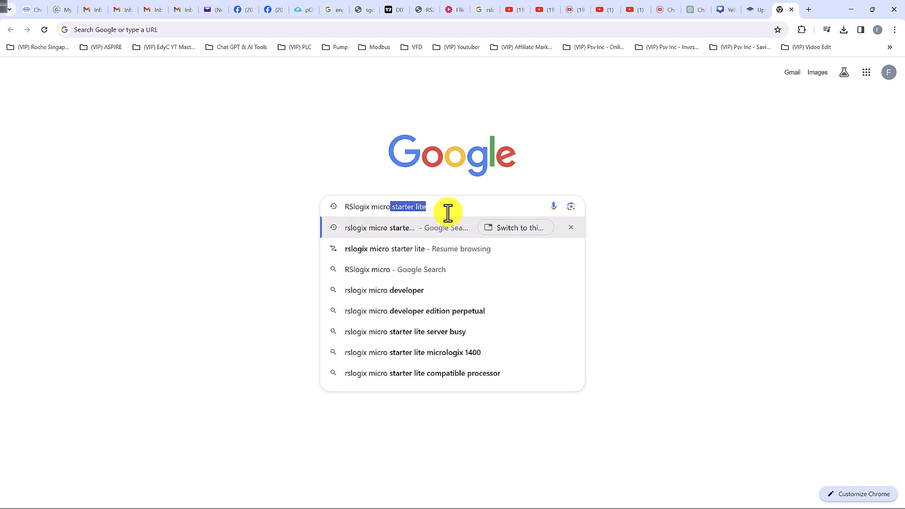
pyautogui.write('starter lite')
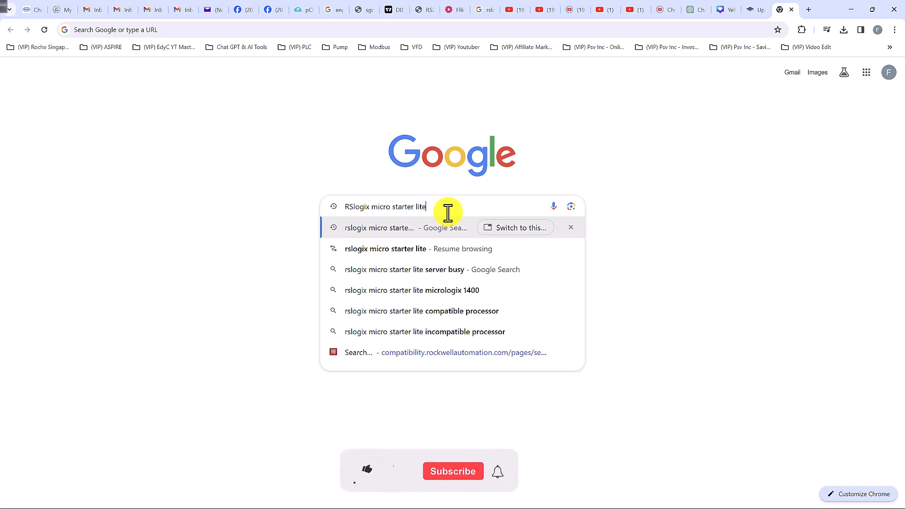
pyautogui.press('Return')
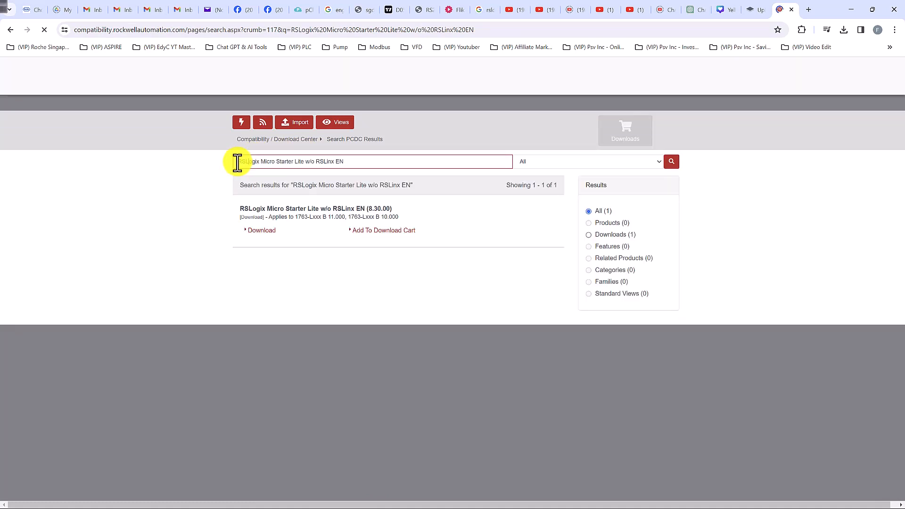
# Step: Search the Rockwell Automation download center for "RSLogix Micro Starter Lite w/o RSLinx EN (8.30.00)"
pyautogui.moveTo(237, 161); pyautogui.dragTo(272, 161)
pyautogui.click(290, 162)
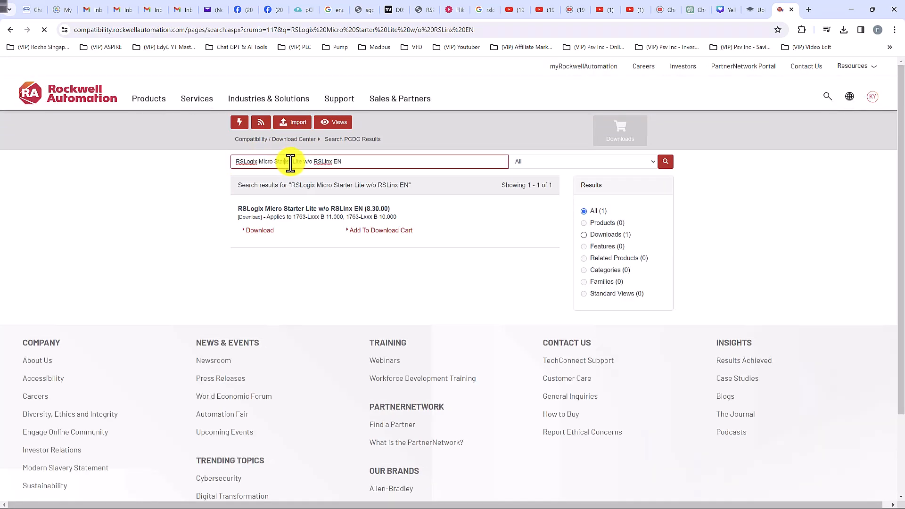
pyautogui.click(302, 162)
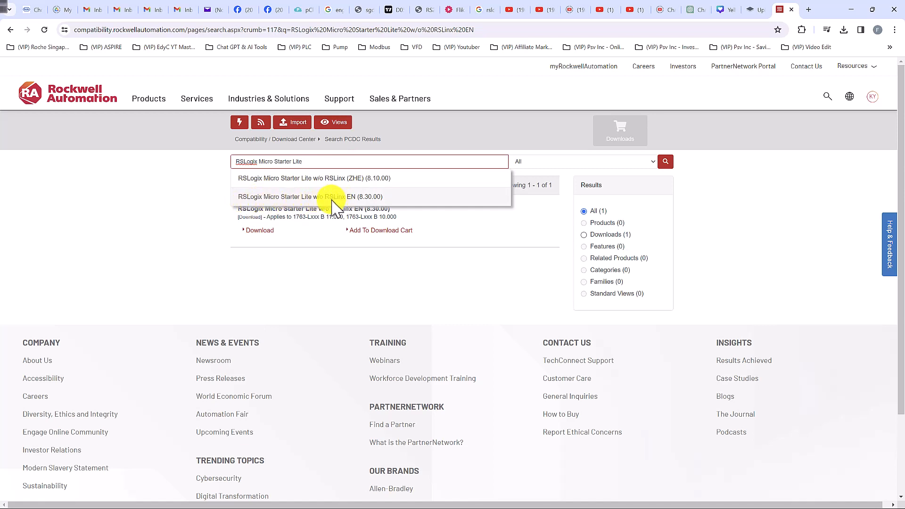
pyautogui.click(355, 201)
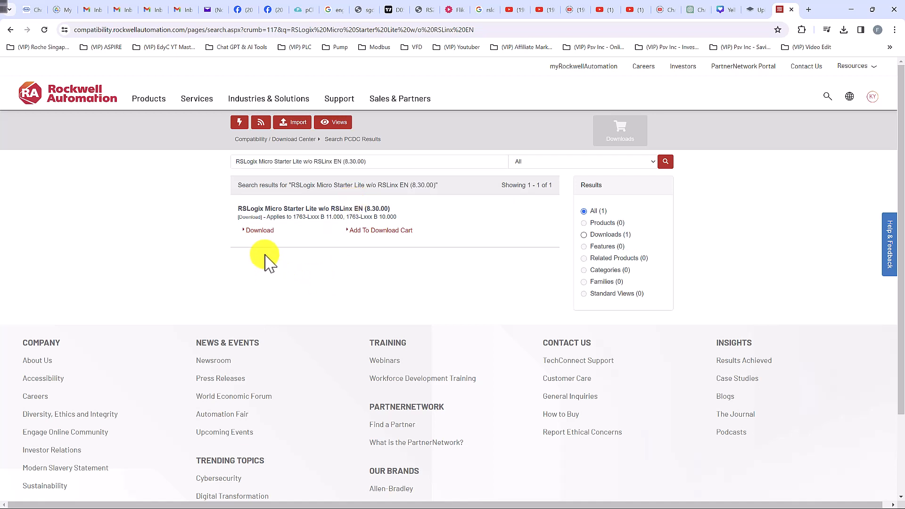
# Step: Go to the found item's downloads, expand the 1763-Lxxx (series B) versions and open the available downloads for version 11.000
pyautogui.click(259, 232)
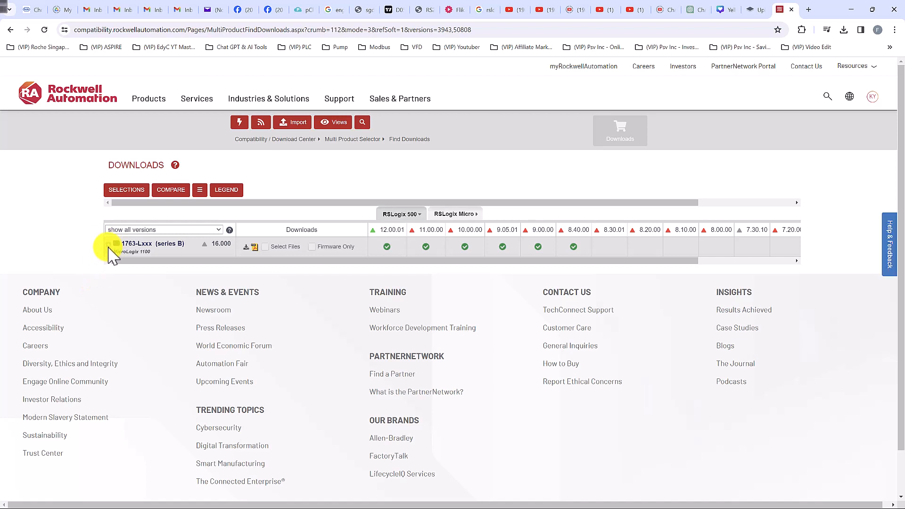
pyautogui.click(109, 245)
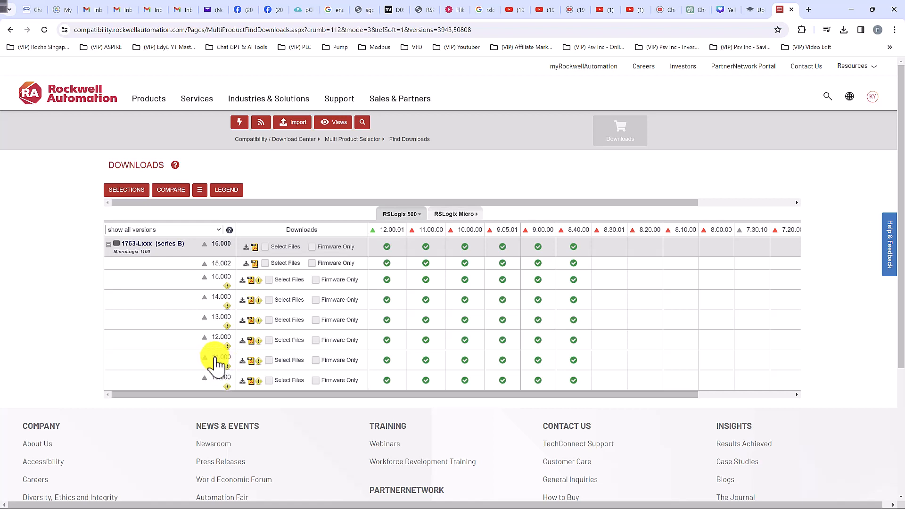
pyautogui.click(243, 361)
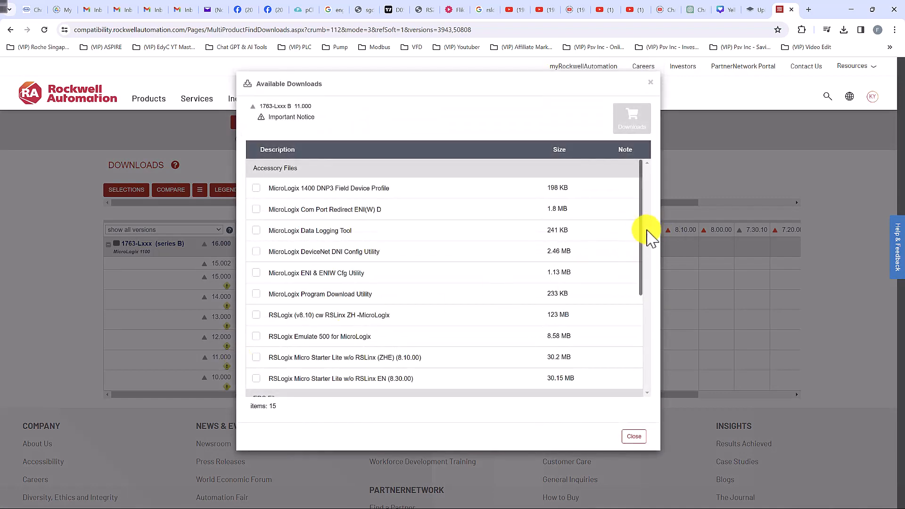
# Step: Select RSLogix Micro Starter Lite w/o RSLinx EN (8.30.00), RSLogix Emulate 500 6.00.00 and RSLinx Classic Lite for MicroLogix for download
pyautogui.moveTo(641, 236); pyautogui.dragTo(647, 337)
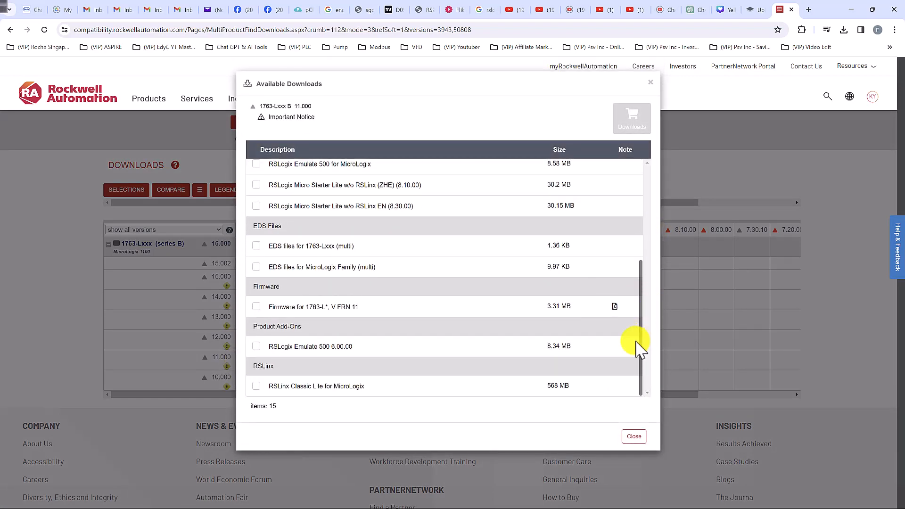
pyautogui.click(256, 206)
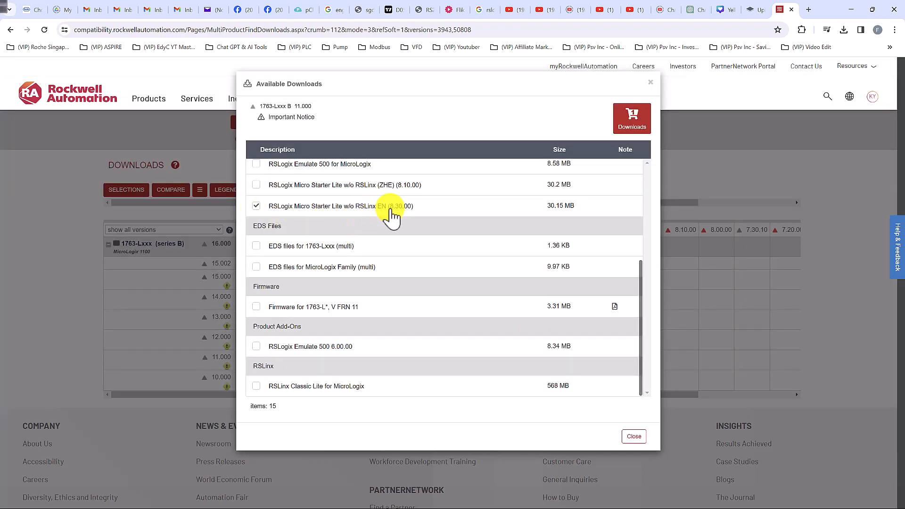
pyautogui.click(256, 348)
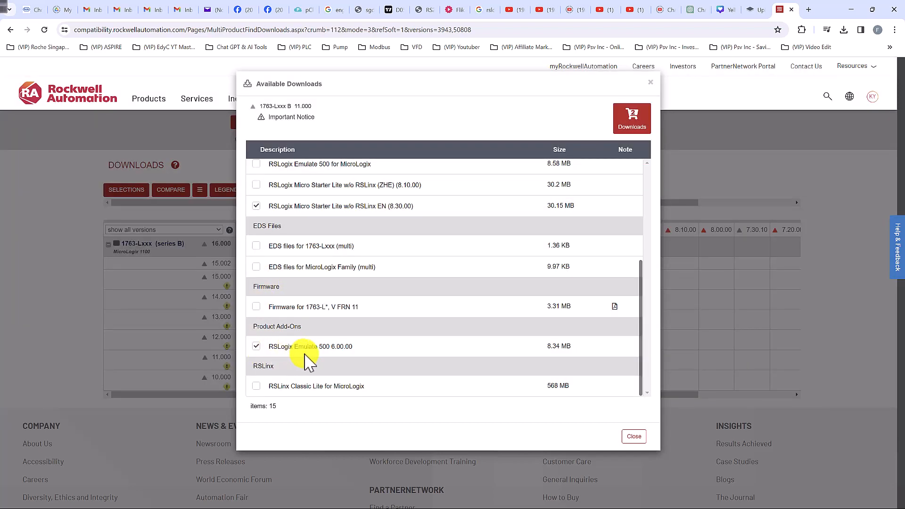
pyautogui.click(256, 386)
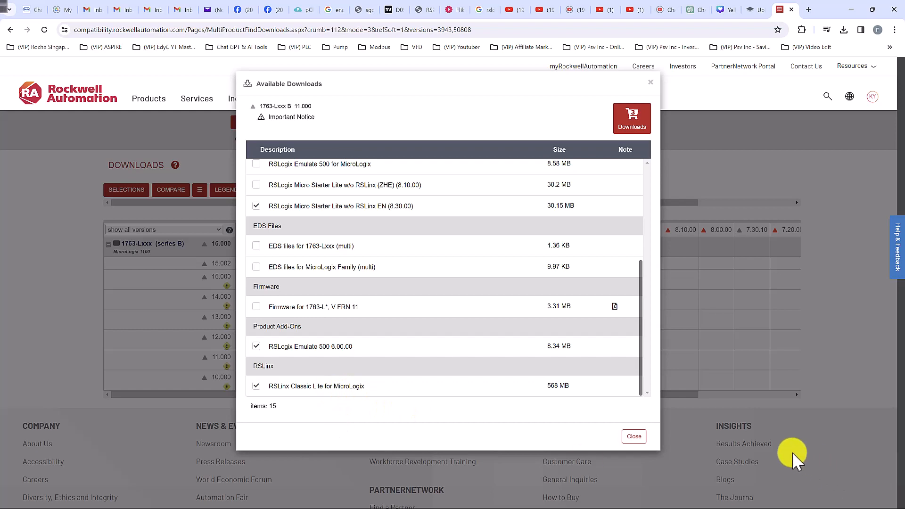
# Step: Start downloading the three cart items and accept the Software End-User License Agreement
pyautogui.click(633, 124)
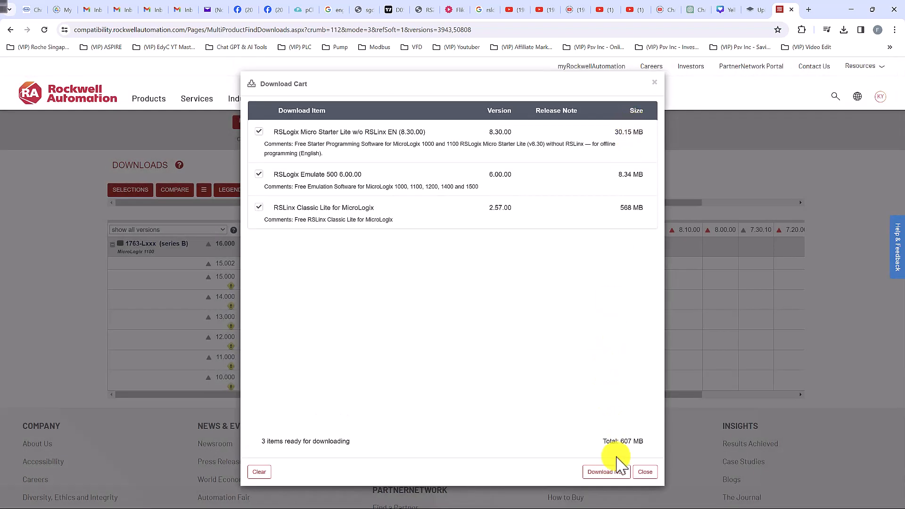
pyautogui.click(605, 475)
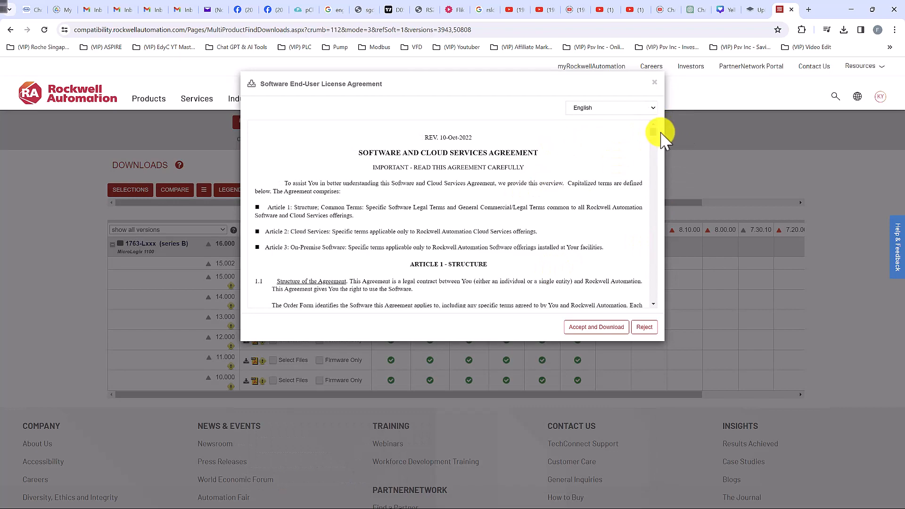
pyautogui.moveTo(654, 132); pyautogui.dragTo(653, 307)
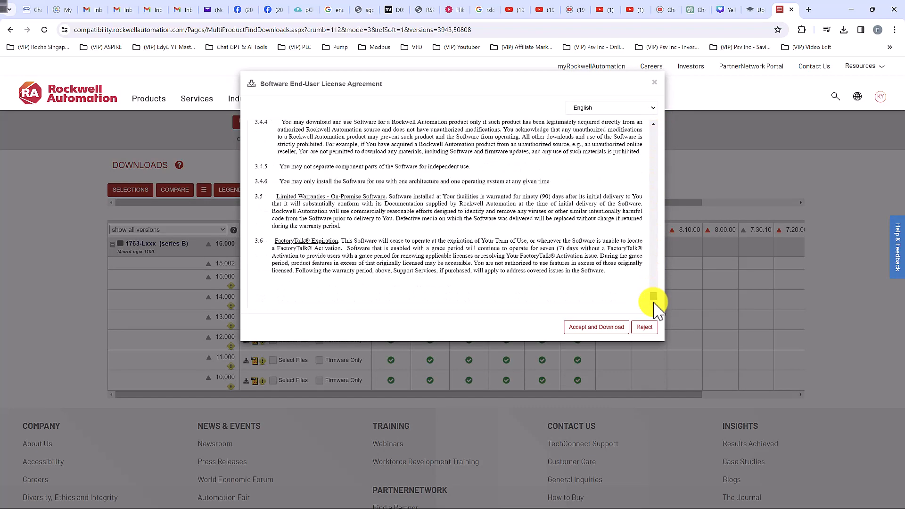
pyautogui.click(590, 331)
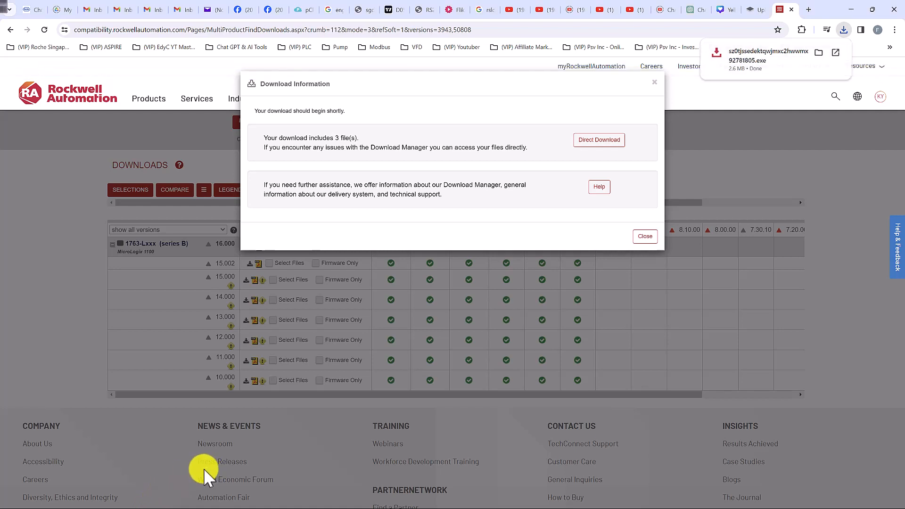
# Step: Switch to File Explorer and run the newly downloaded Rockwell download manager application from the Downloads folder
pyautogui.press('super')
pyautogui.click(97, 500)
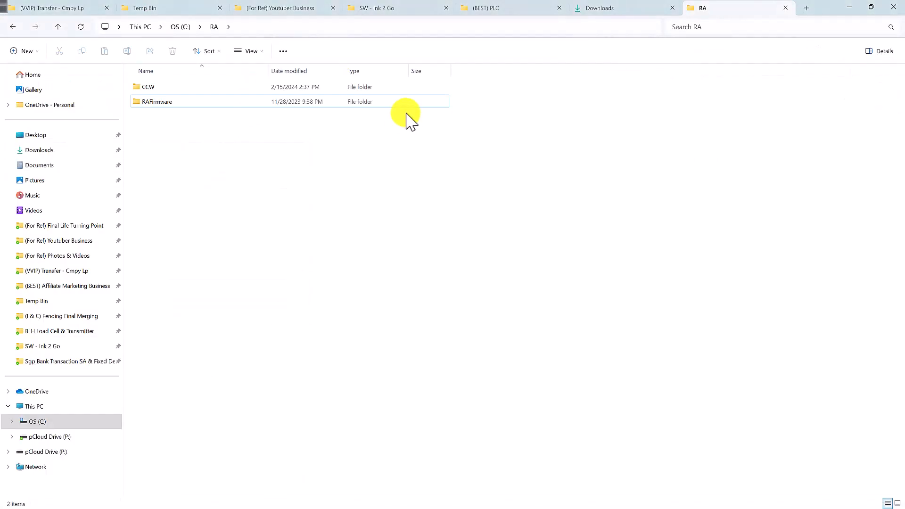
pyautogui.click(631, 9)
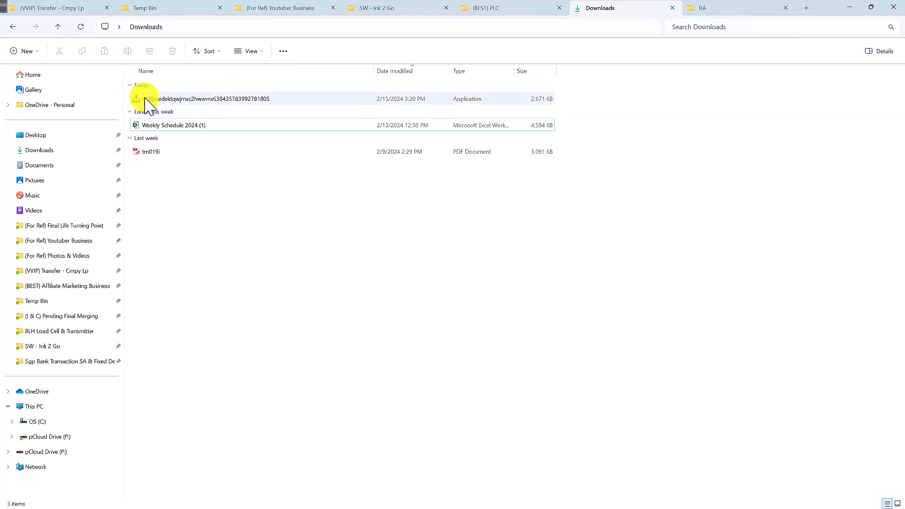
pyautogui.moveTo(139, 102)
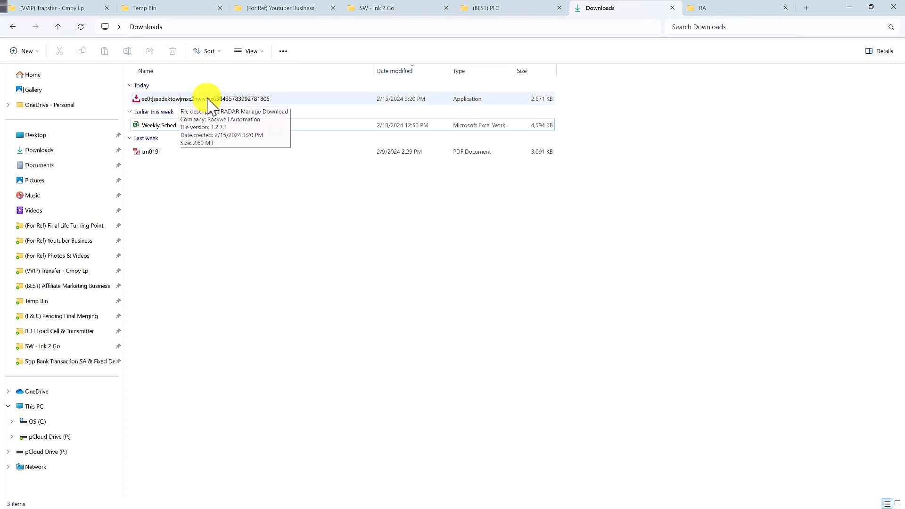
pyautogui.doubleClick(260, 99)
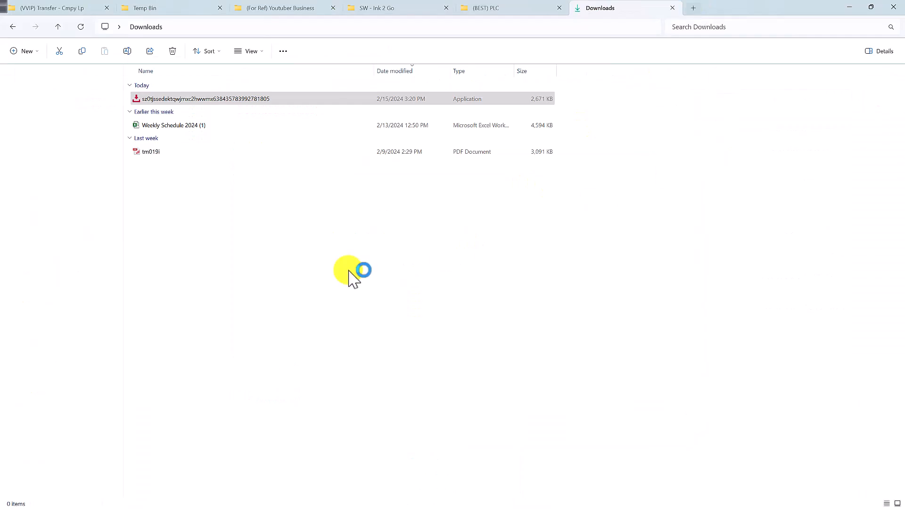
# Step: Extract the 2.57.00-RSLinxLite-A-DVD self-extracting archive from C:\RA\MicroLogix into that same folder
pyautogui.hotkey('ctrl', 't')
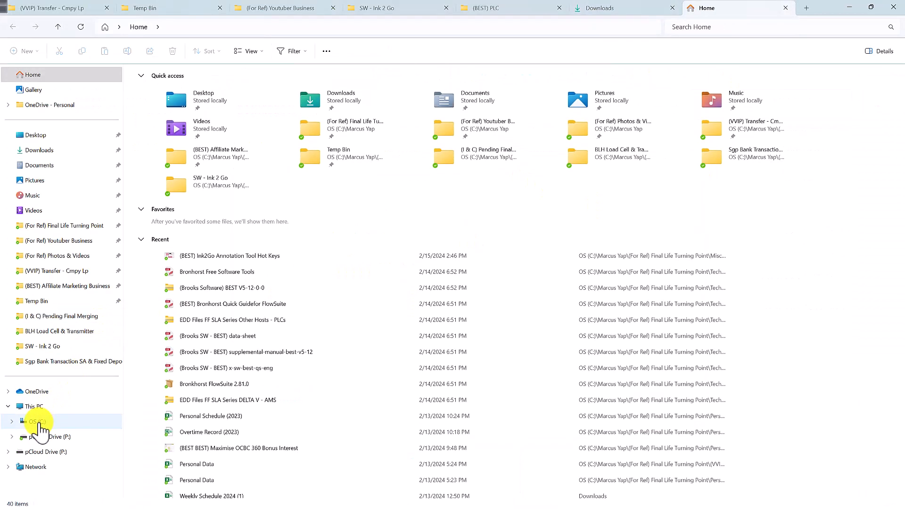
pyautogui.click(35, 422)
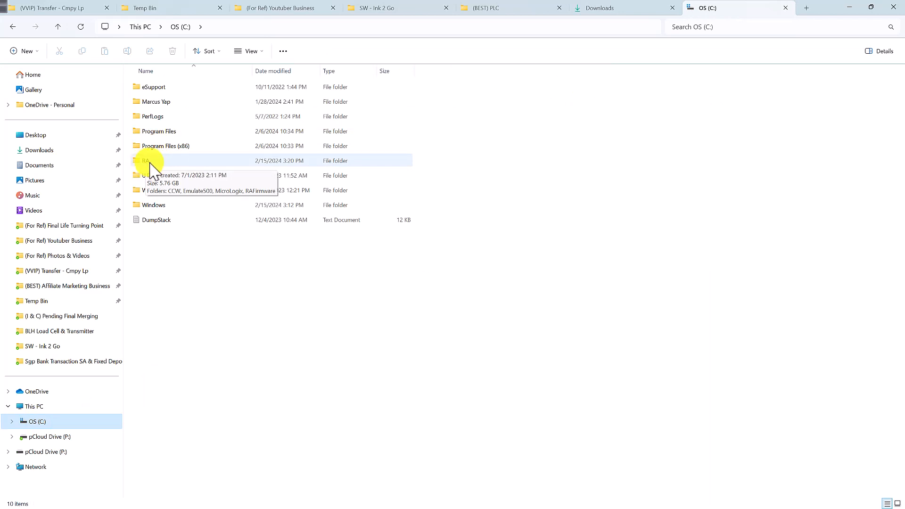
pyautogui.doubleClick(155, 166)
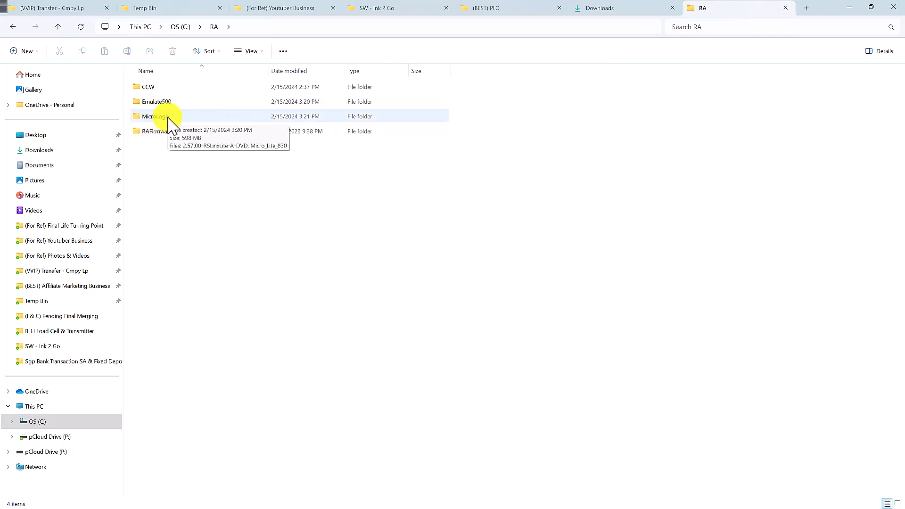
pyautogui.doubleClick(199, 120)
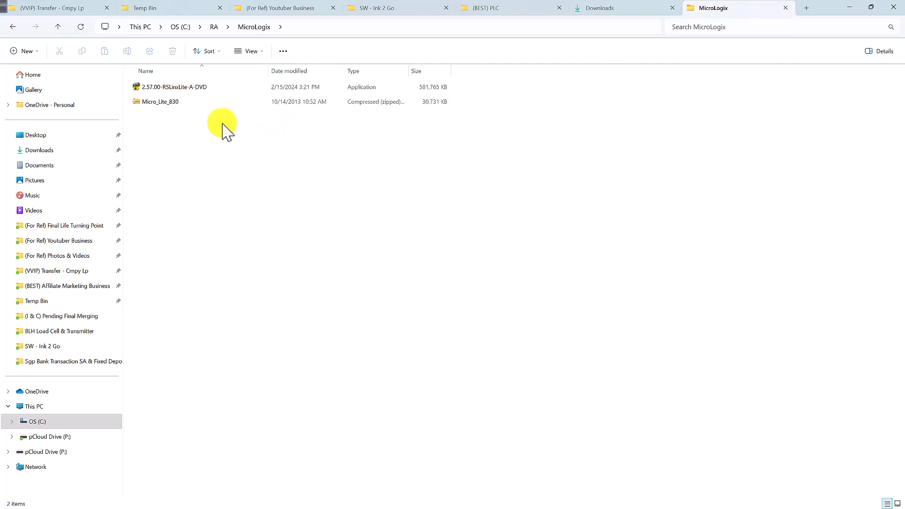
pyautogui.doubleClick(181, 90)
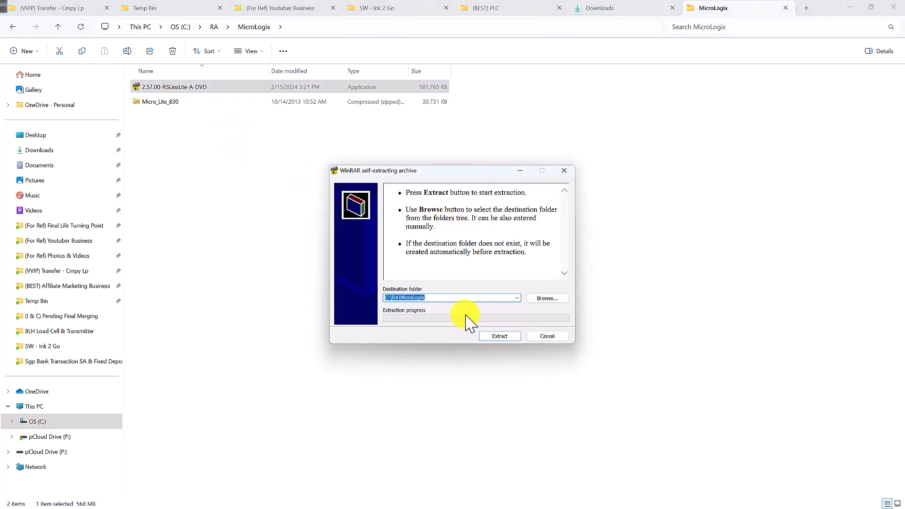
pyautogui.click(512, 337)
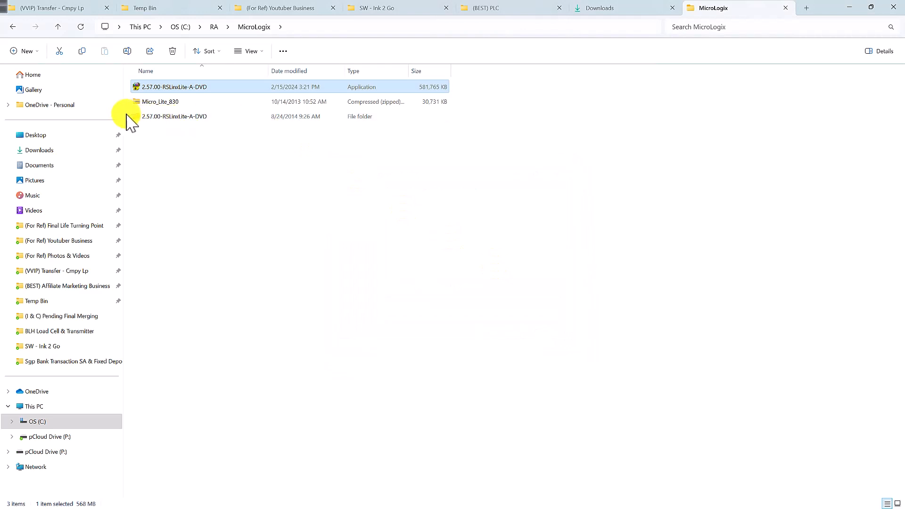
# Step: Launch setup from the extracted 2.57.00-RSLinxLite-A-DVD folder, view the Required Steps for RSLinx Classic, and close the welcome window
pyautogui.moveTo(166, 122)
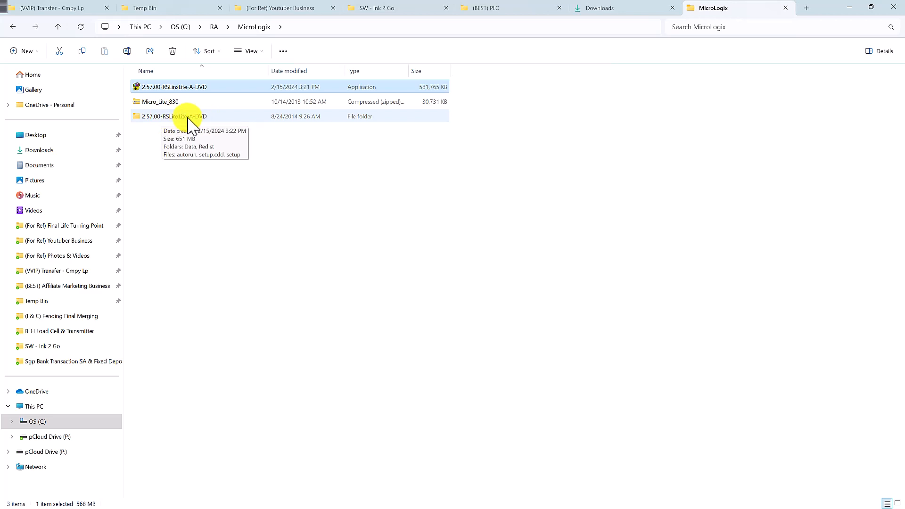
pyautogui.click(192, 119)
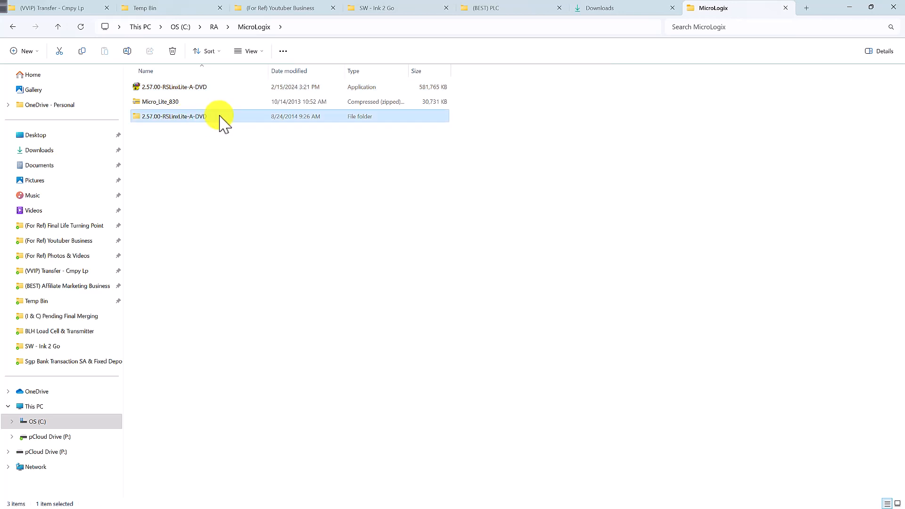
pyautogui.doubleClick(220, 117)
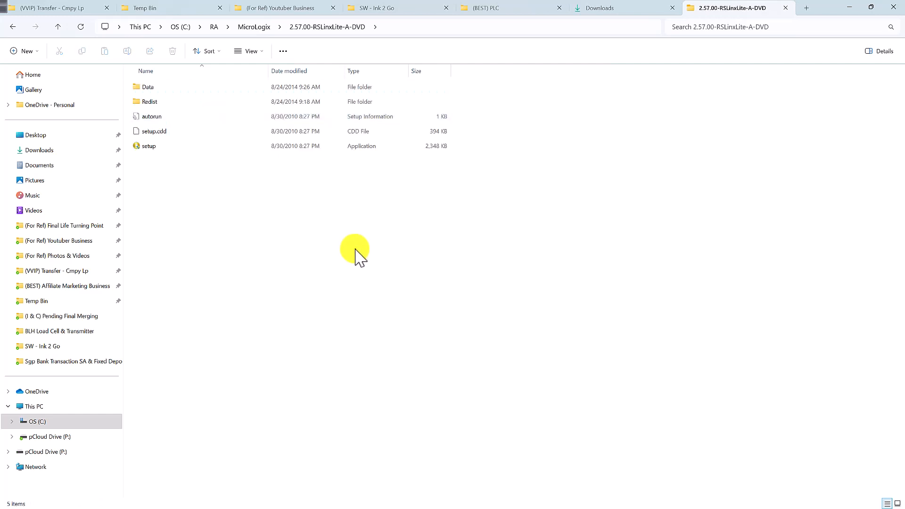
pyautogui.click(156, 148)
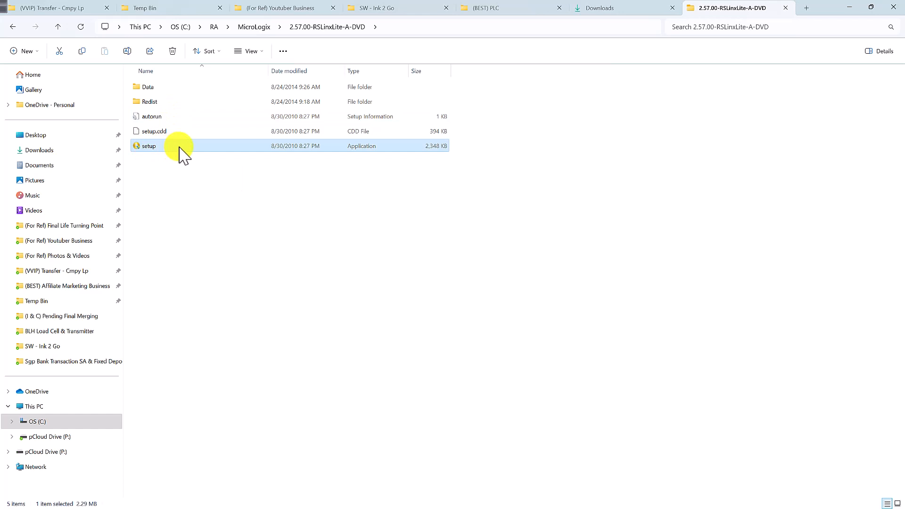
pyautogui.doubleClick(180, 147)
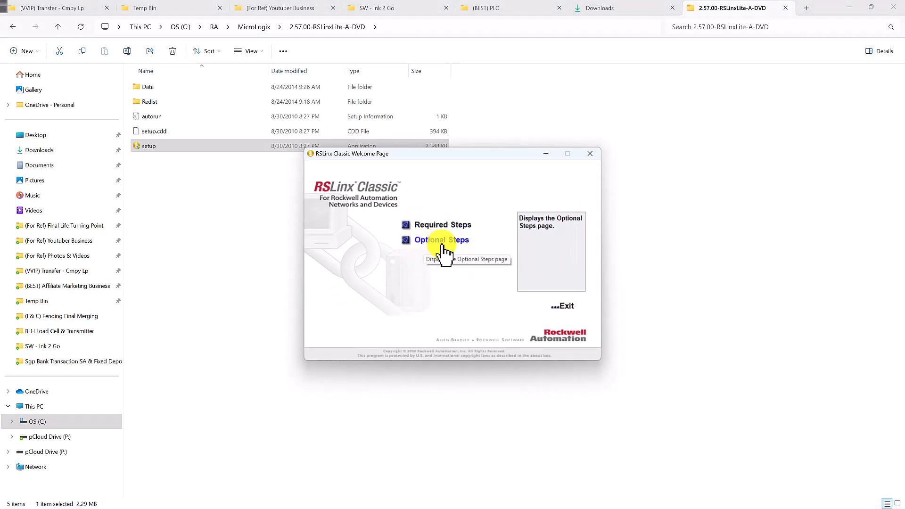
pyautogui.click(406, 229)
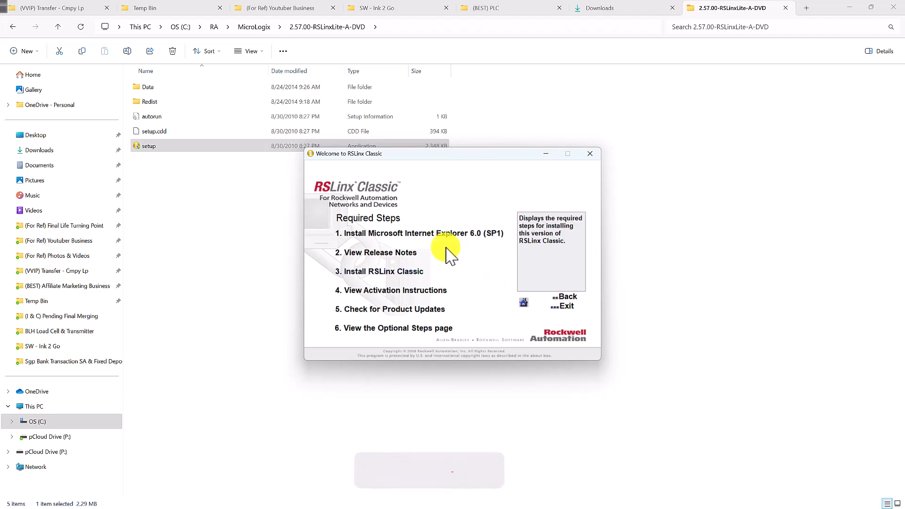
pyautogui.click(590, 153)
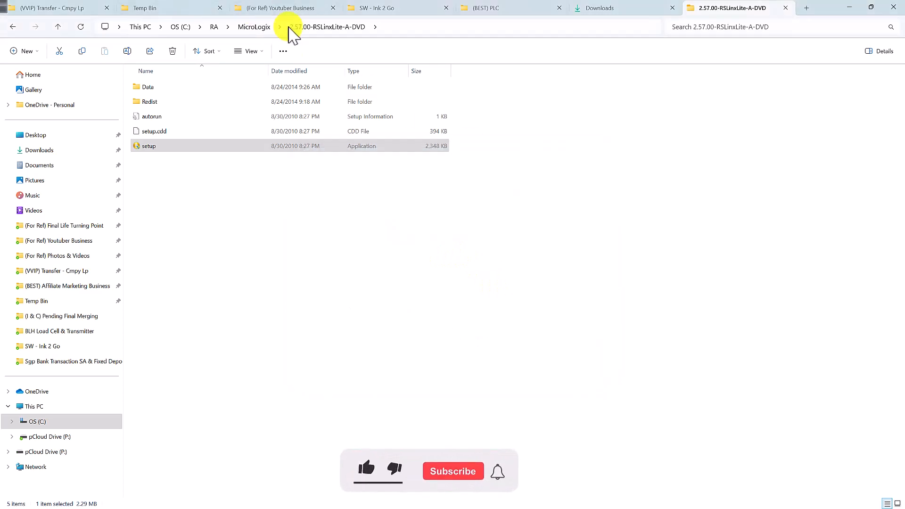
# Step: Return to the MicroLogix folder and run the setup application inside the Micro_Lite_830 archive
pyautogui.click(255, 27)
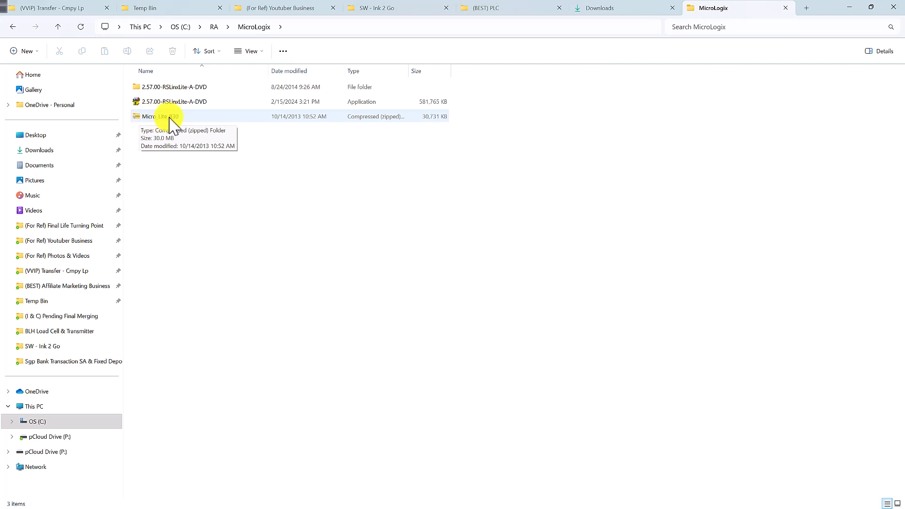
pyautogui.click(169, 118)
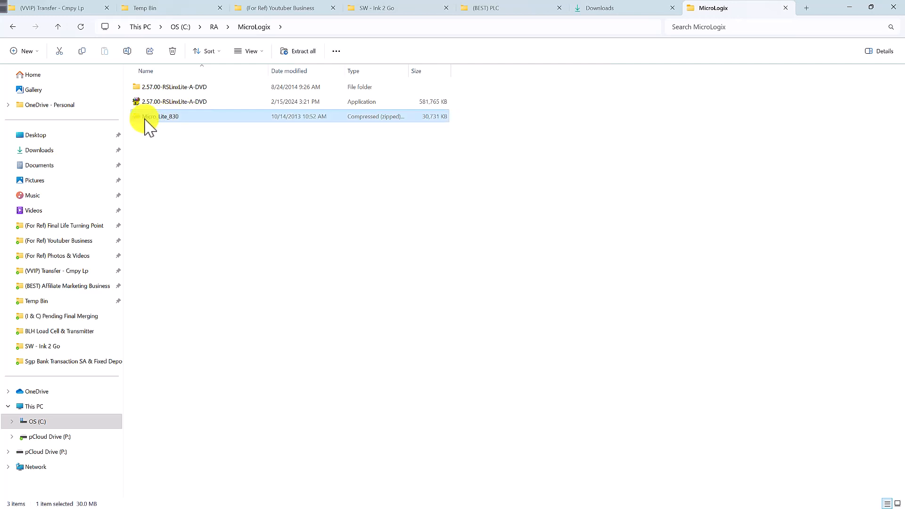
pyautogui.doubleClick(187, 118)
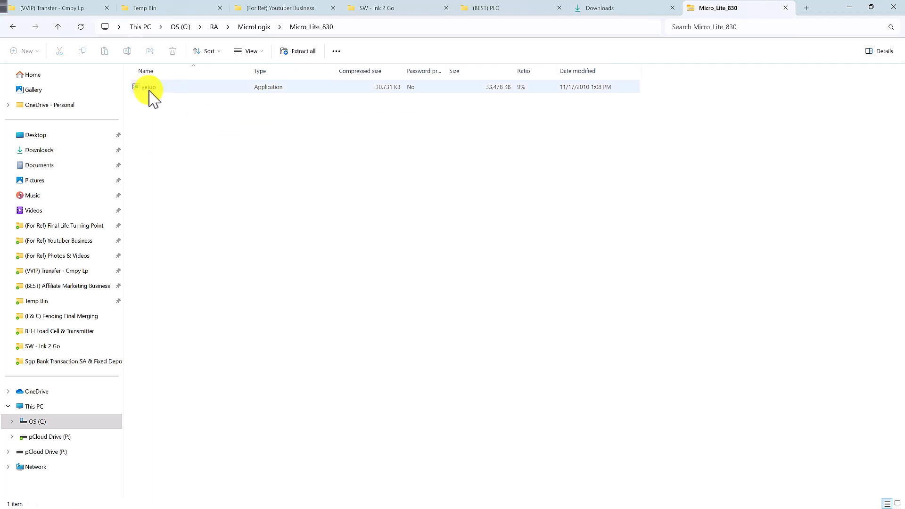
pyautogui.doubleClick(149, 90)
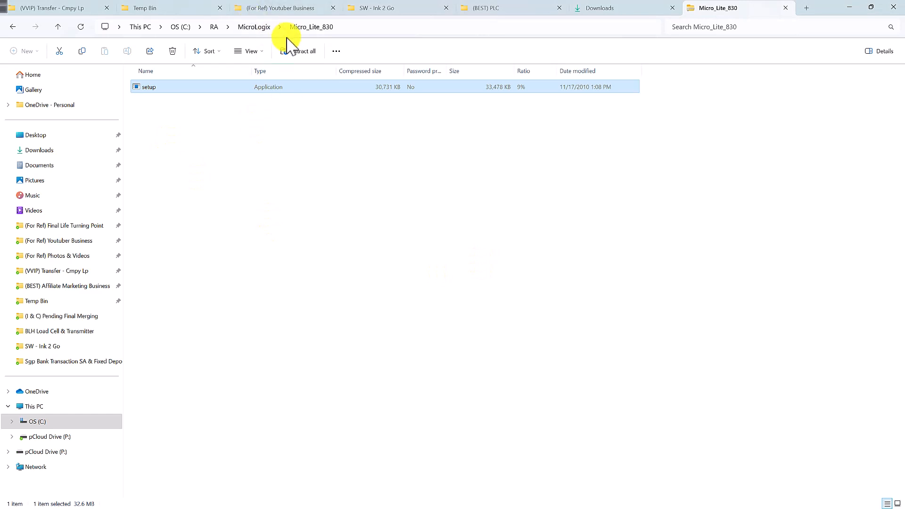
# Step: Run the Setup application from C:\RA\Emulate500\6.00.00-RSLogixEmulate500-CD
pyautogui.click(215, 28)
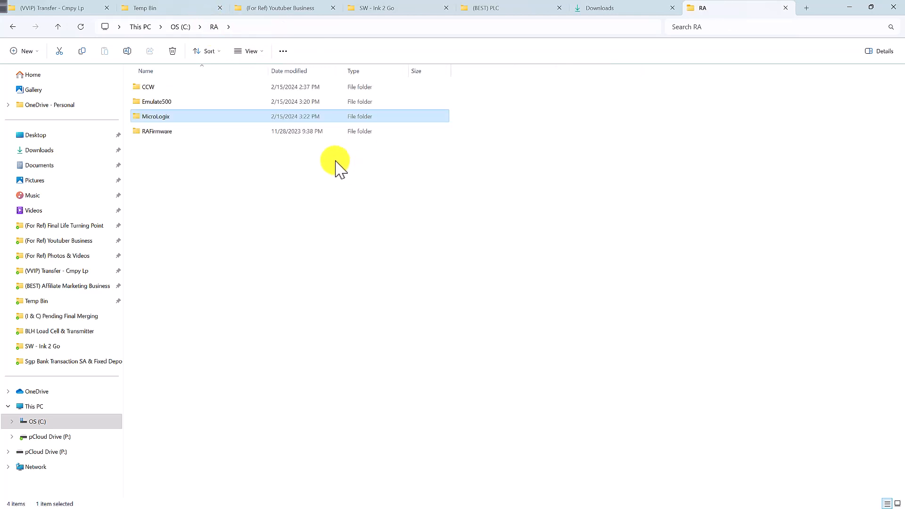
pyautogui.click(191, 103)
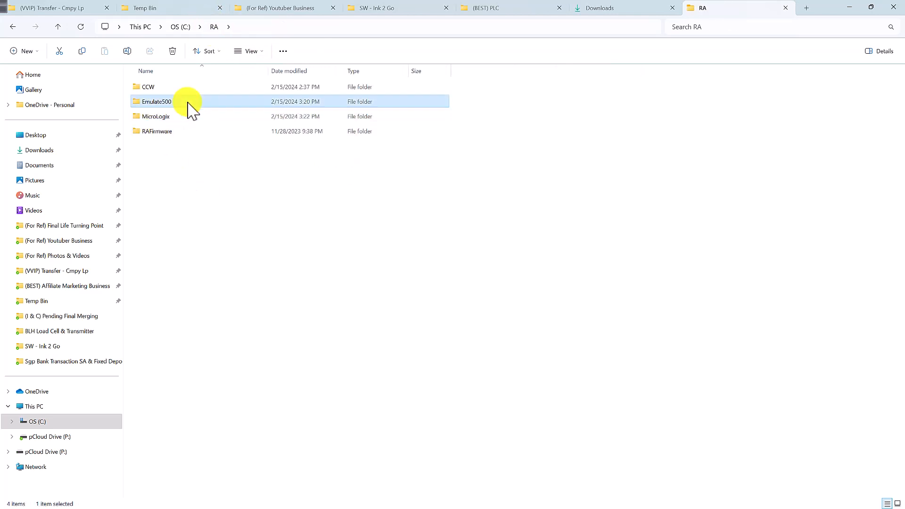
pyautogui.doubleClick(220, 110)
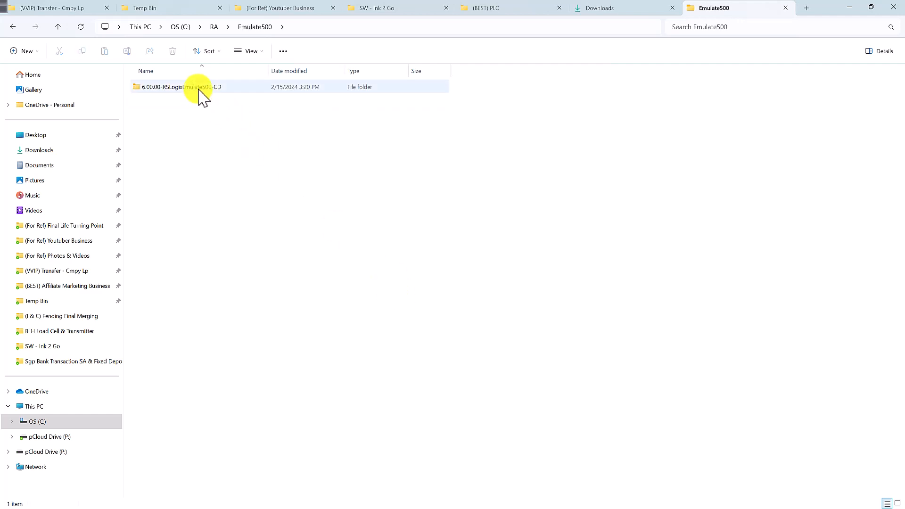
pyautogui.doubleClick(198, 90)
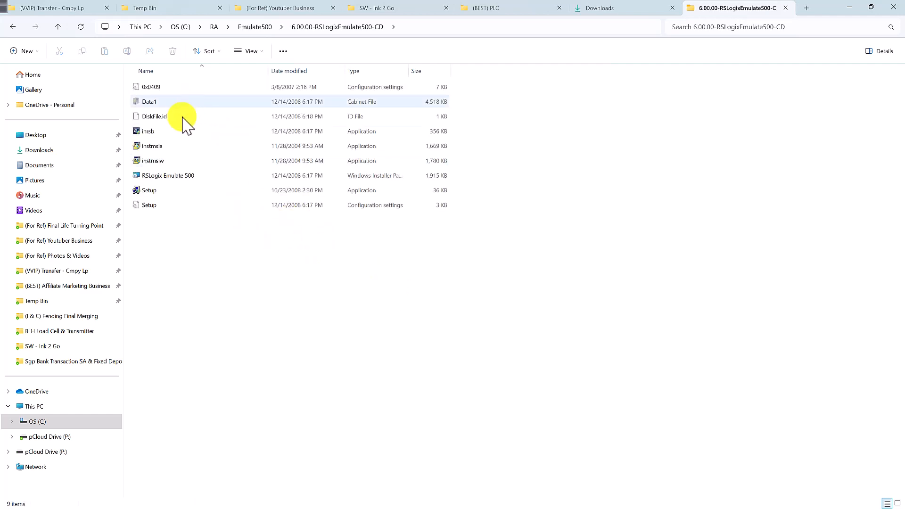
pyautogui.doubleClick(167, 191)
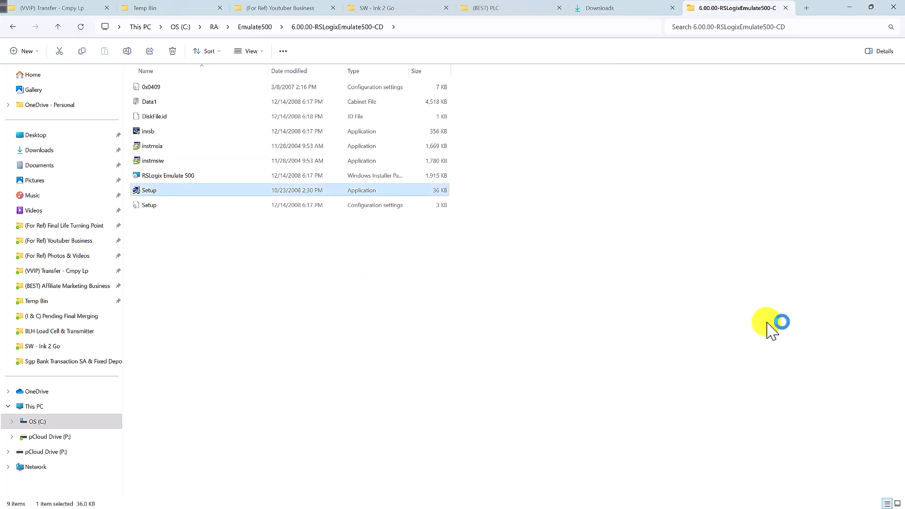